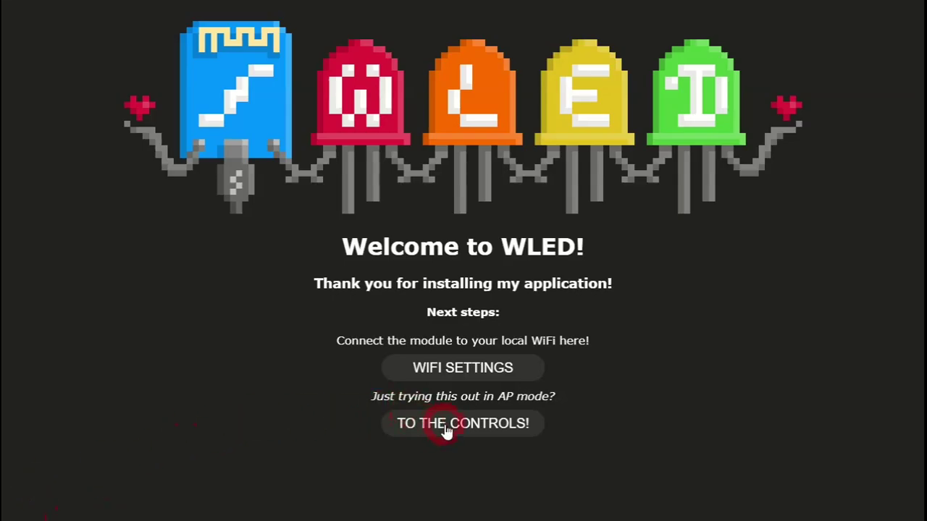
- Go from the welcome page to the LED controls, then open the Config settings menu
click(446, 427)
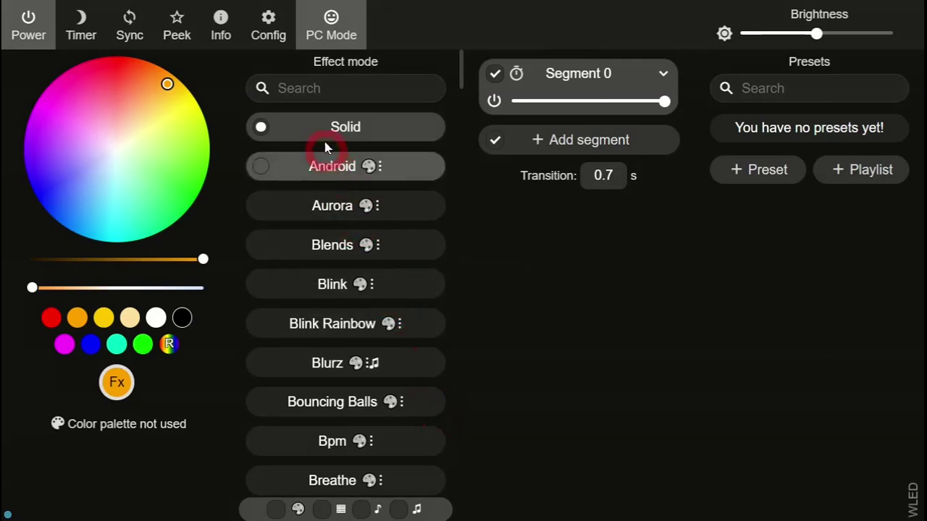
click(266, 32)
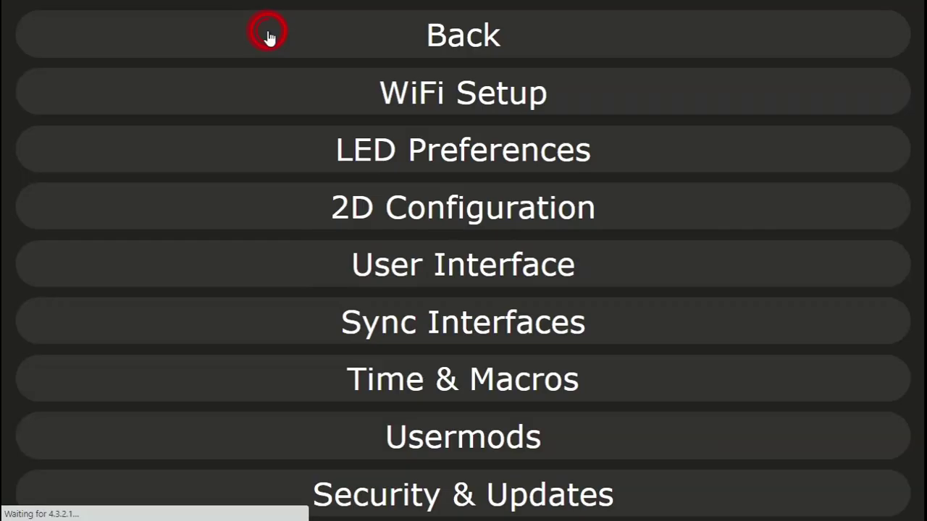
- Set 2D Configuration to a single 8x8 2D Matrix panel and save it
click(416, 208)
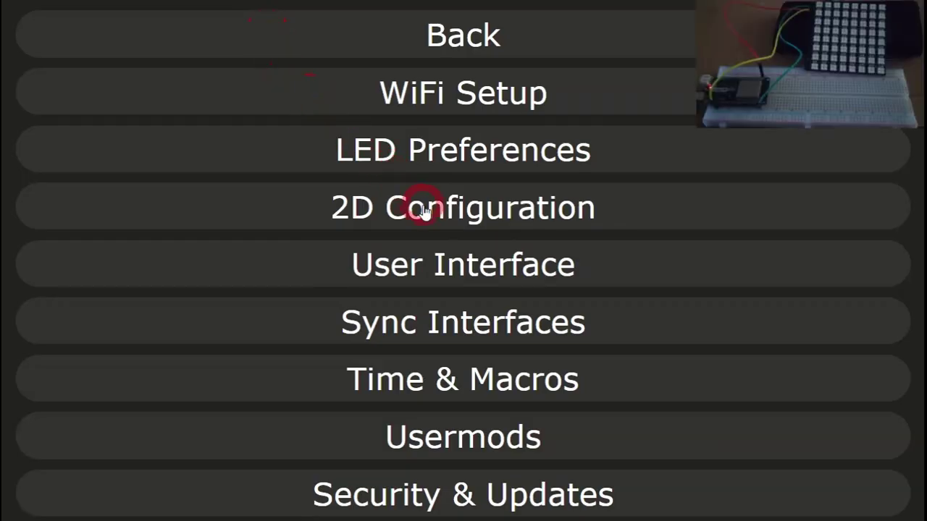
click(442, 172)
click(490, 119)
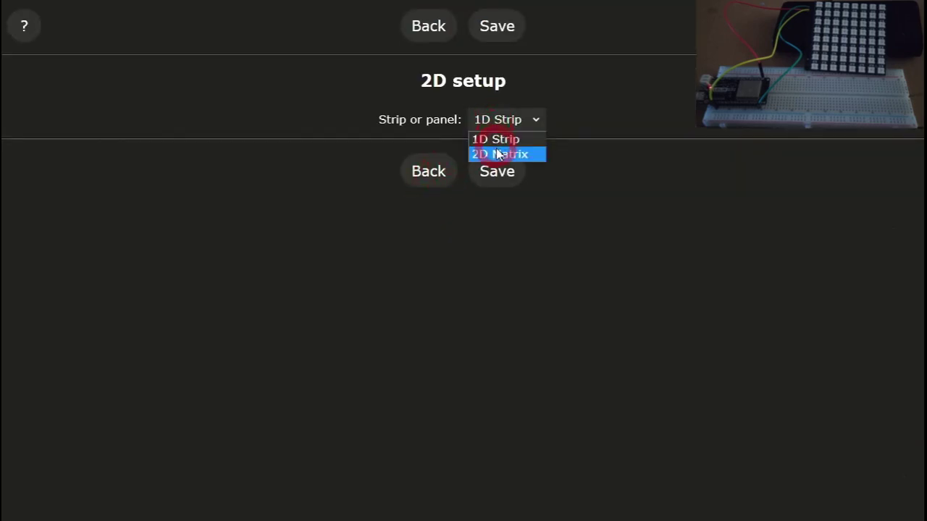
click(498, 152)
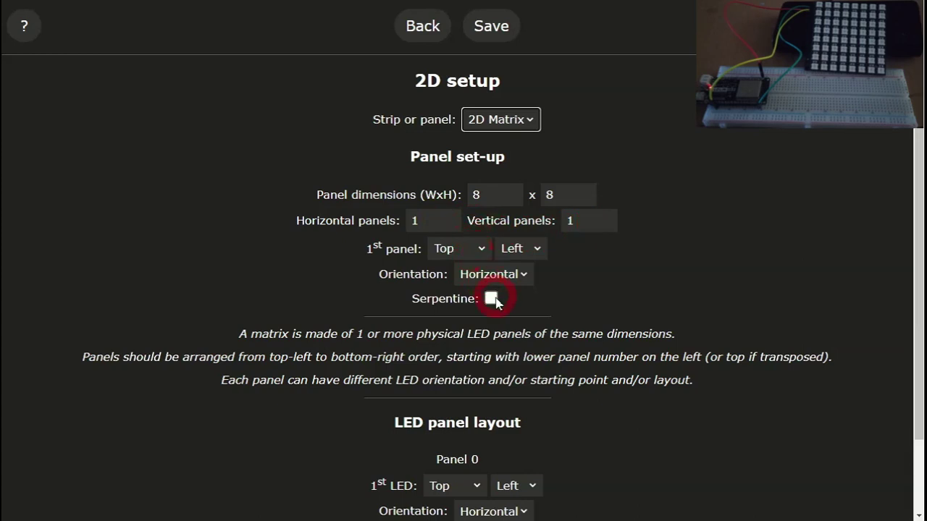
scroll(520, 353, down, 1)
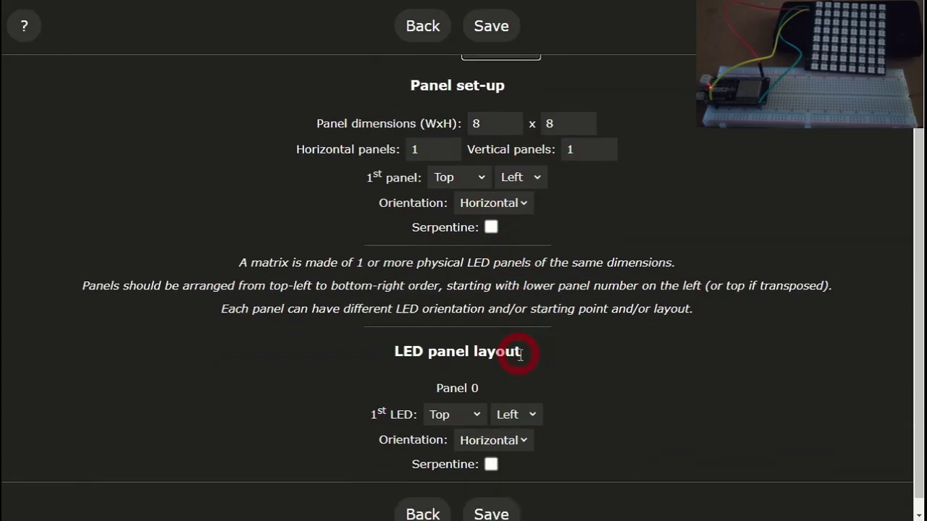
click(492, 514)
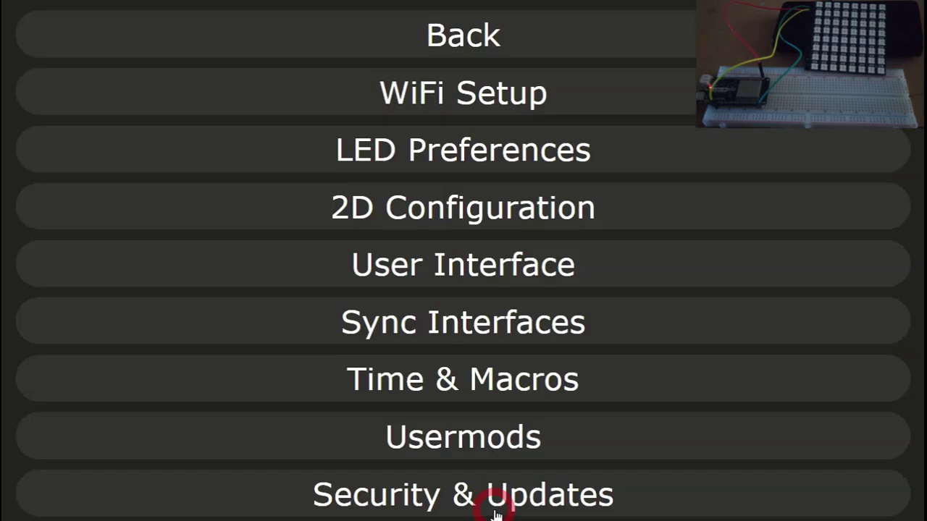
- In LED Preferences, change output length from 30 to 64 and select the GPIO value 16
click(478, 169)
scroll(434, 248, down, 5)
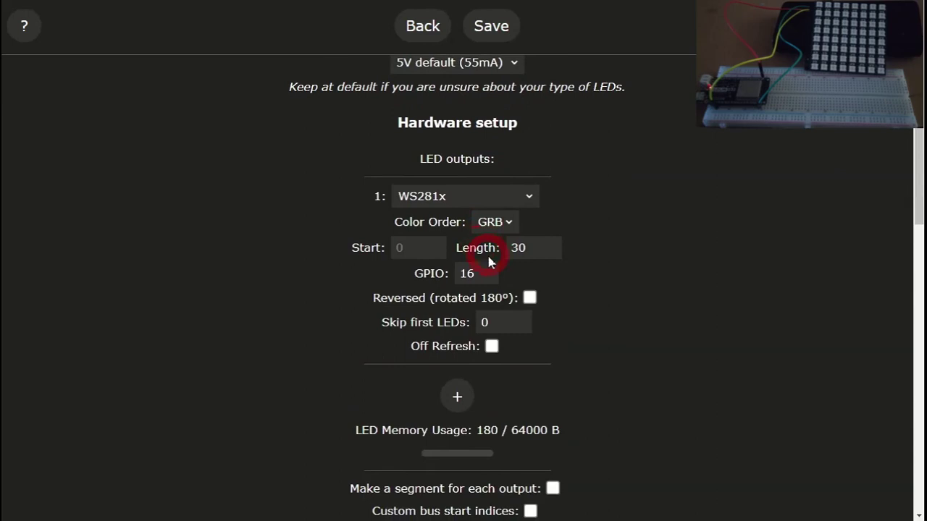
click(525, 248)
double_click(526, 248)
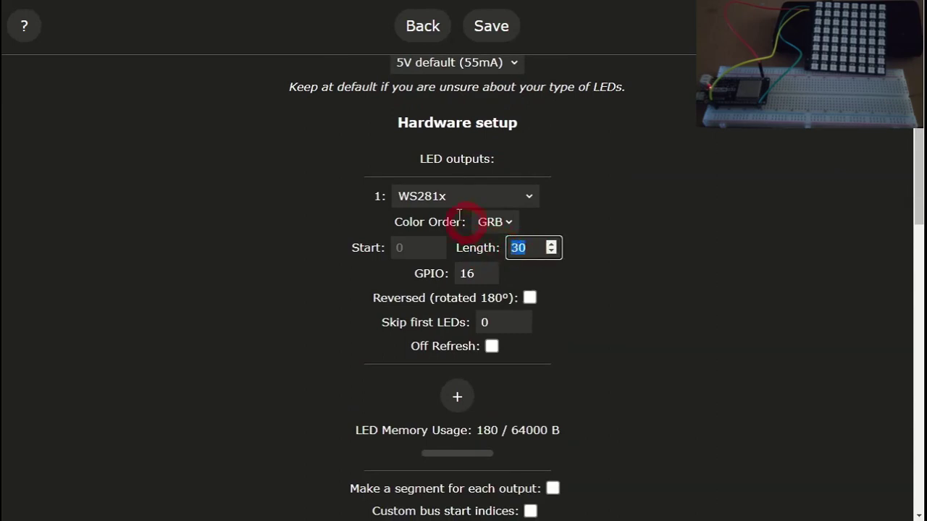
text(64)
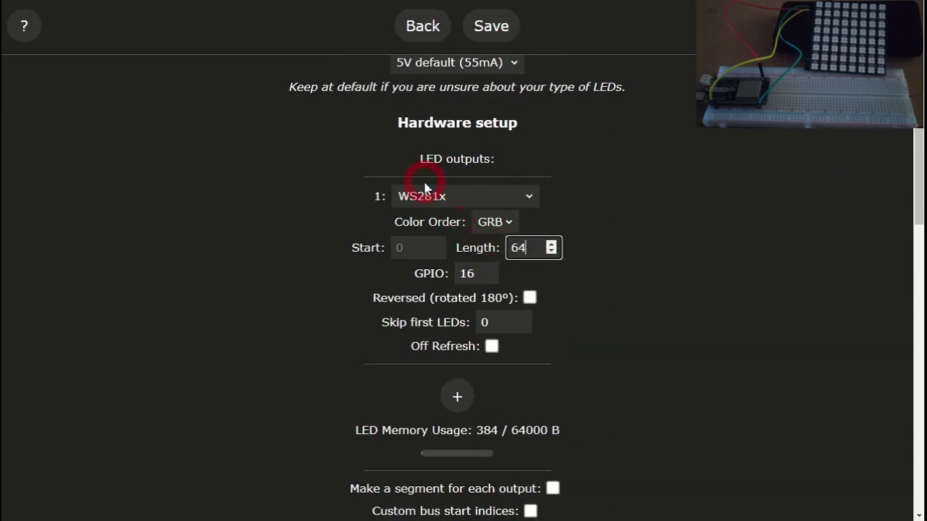
click(476, 274)
drag(477, 277, 458, 273)
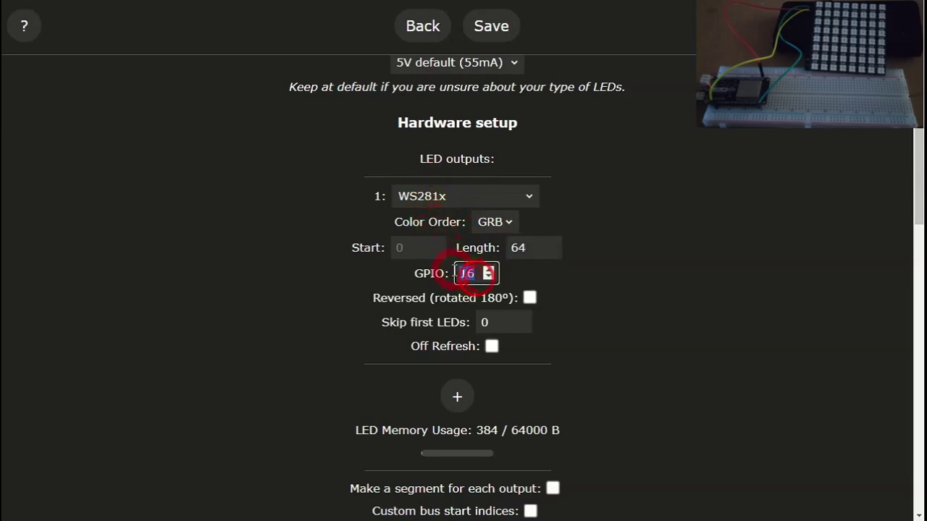
- Enter GPIO 2 and replace the default brightness of 128 with 16
text(2)
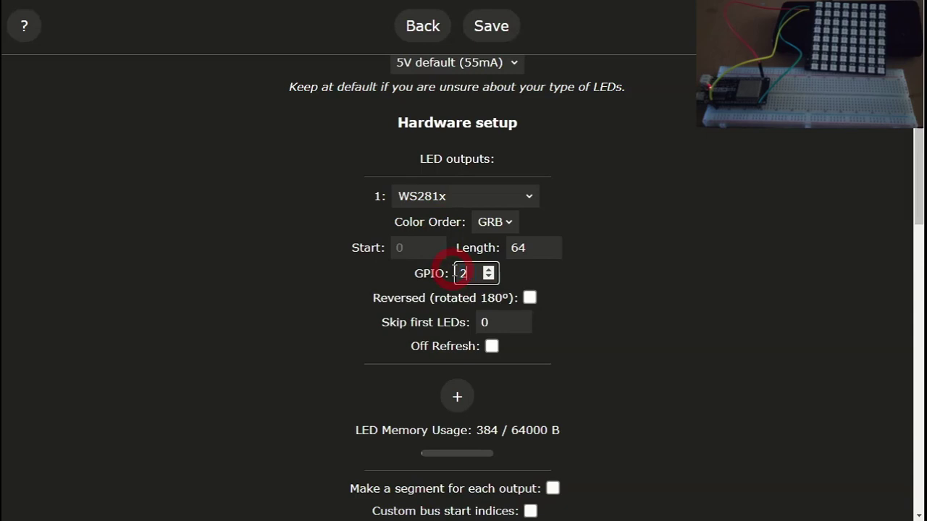
scroll(520, 300, down, 2)
scroll(520, 300, down, 6)
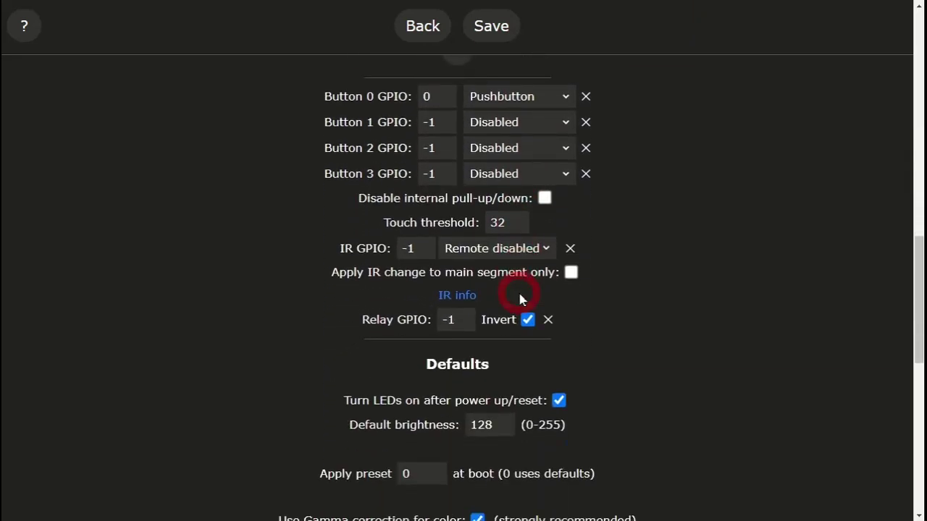
scroll(519, 297, down, 1)
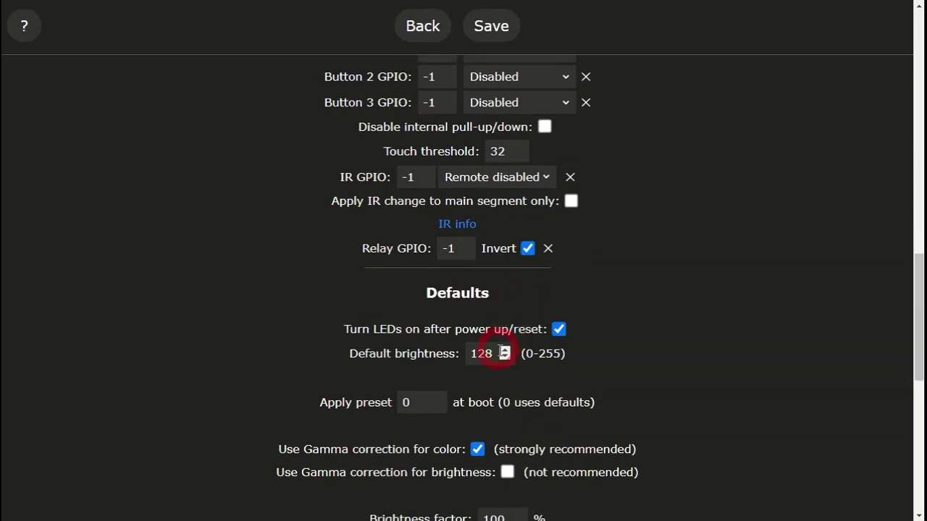
drag(497, 354, 464, 353)
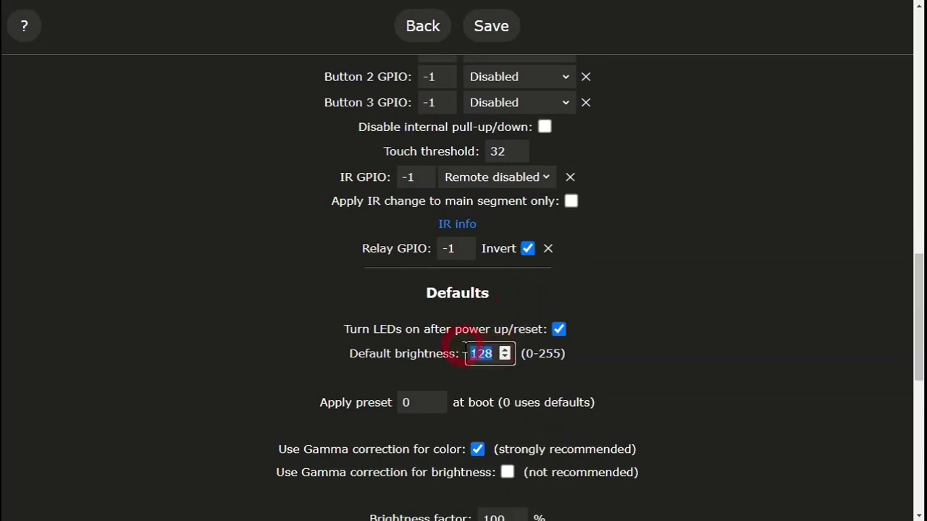
text(1)
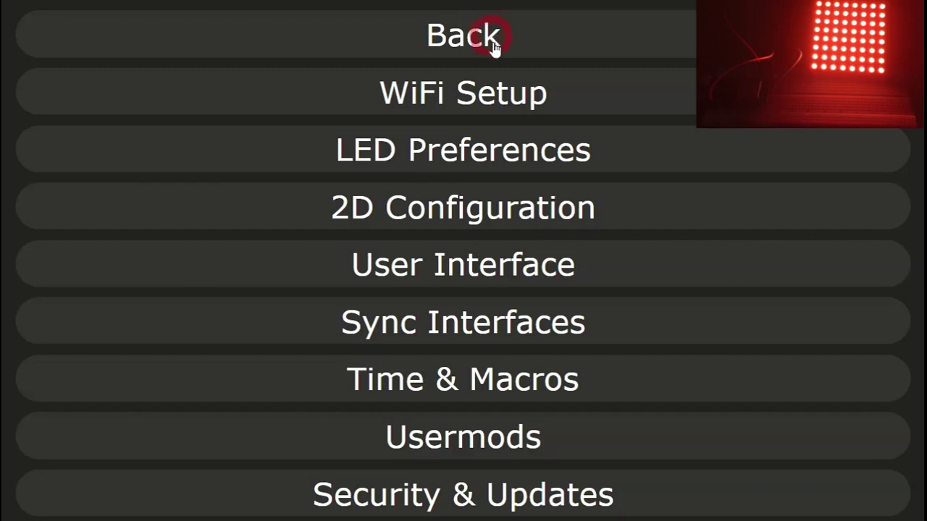
- Leave settings for the welcome page and reopen the main LED controls
click(489, 35)
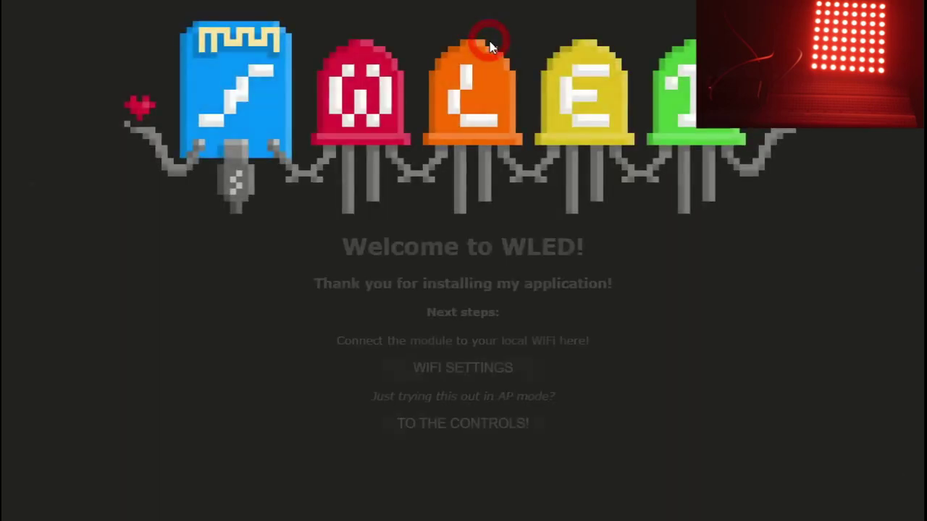
click(467, 423)
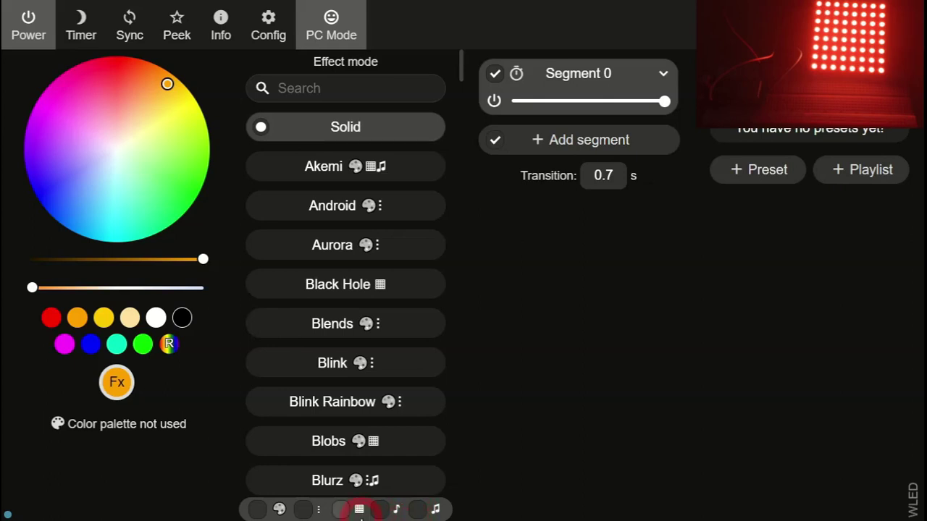
- Filter effects to 2D-only, apply Scrolling Text, and scroll back up to Solid
click(358, 509)
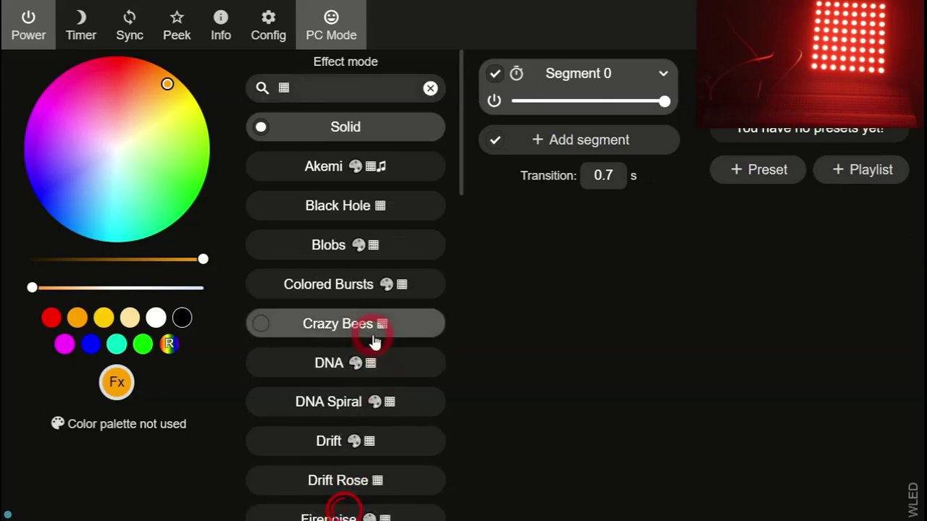
scroll(374, 343, down, 5)
scroll(375, 343, down, 5)
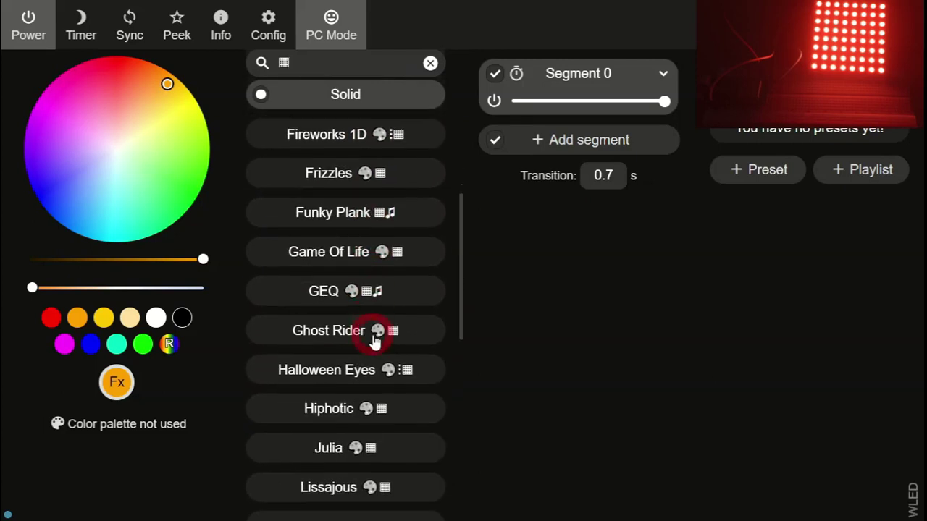
scroll(374, 343, down, 5)
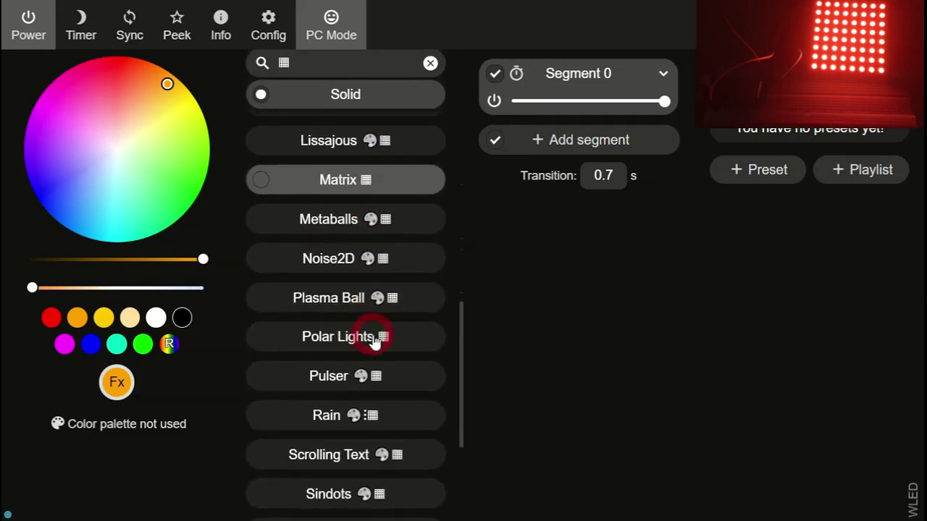
click(374, 344)
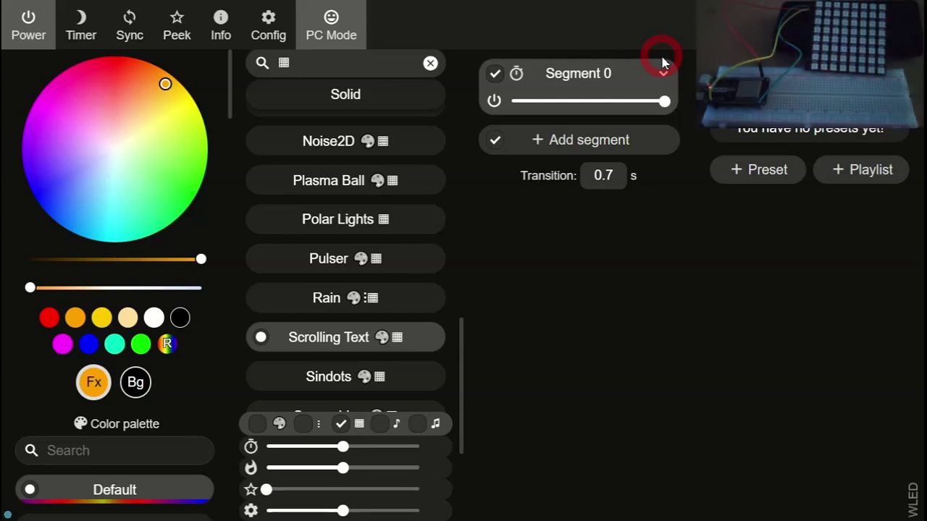
scroll(383, 162, up, 10)
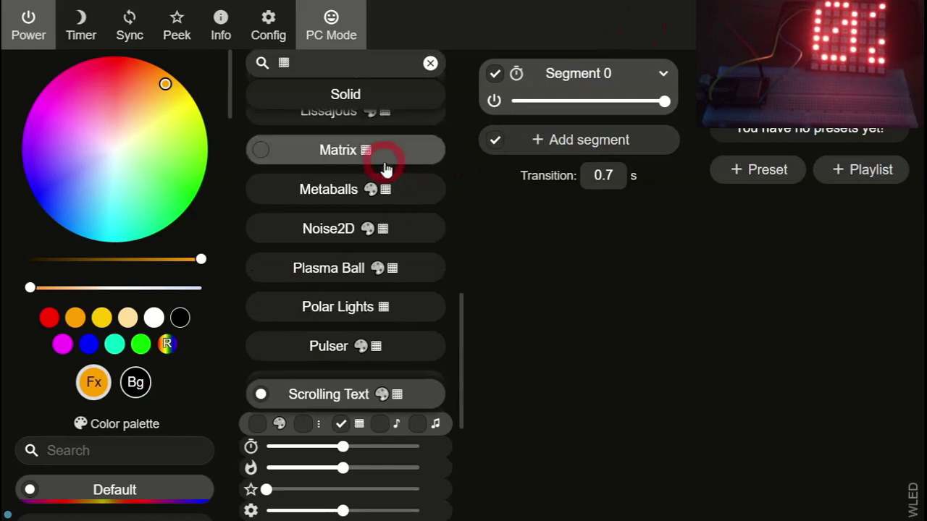
scroll(385, 169, up, 5)
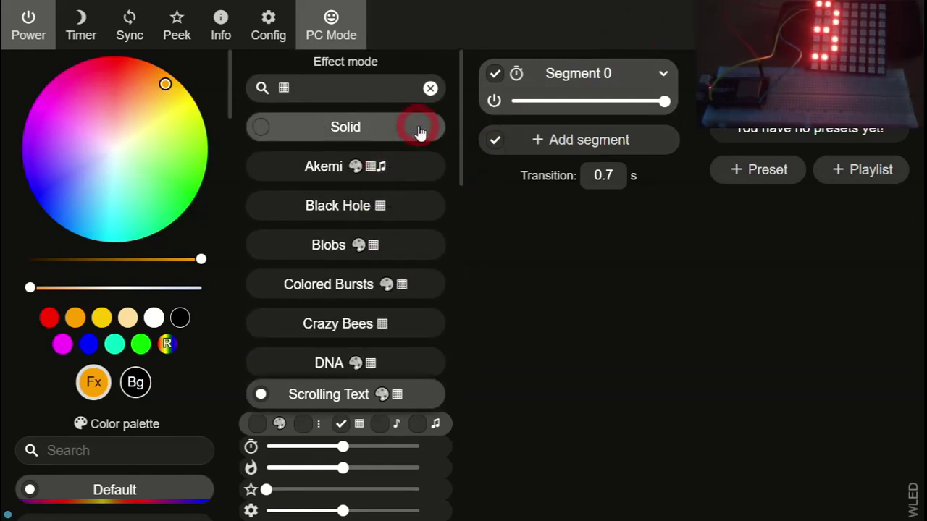
- Preview the Akemi and DNA effects on the matrix
click(333, 166)
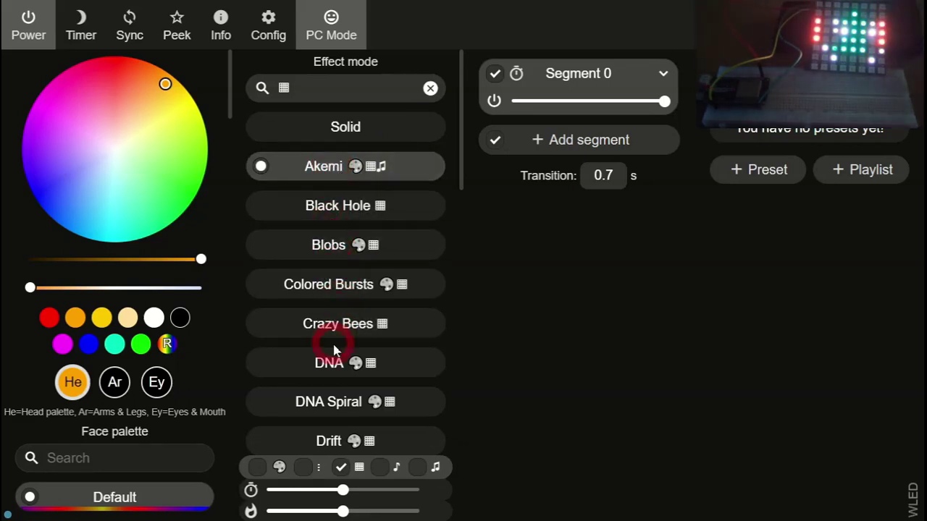
click(332, 362)
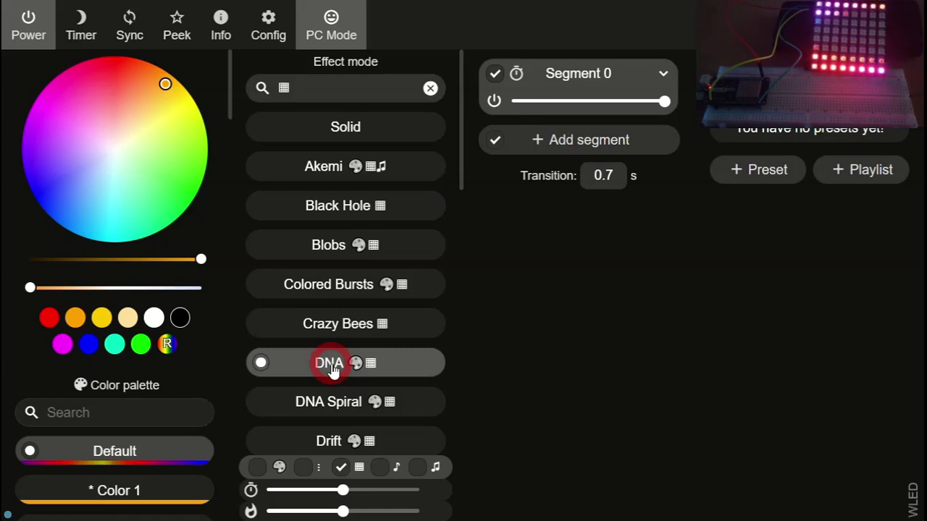
scroll(333, 365, down, 3)
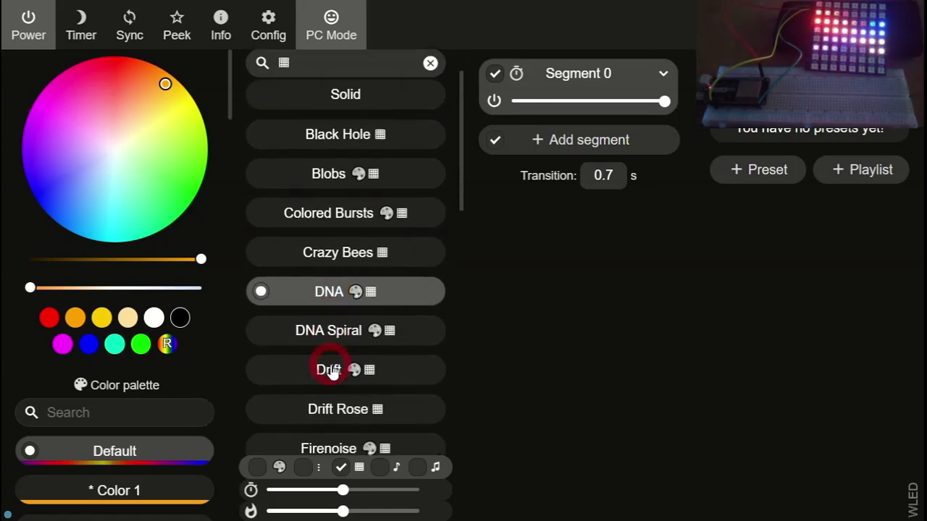
scroll(333, 348, down, 1)
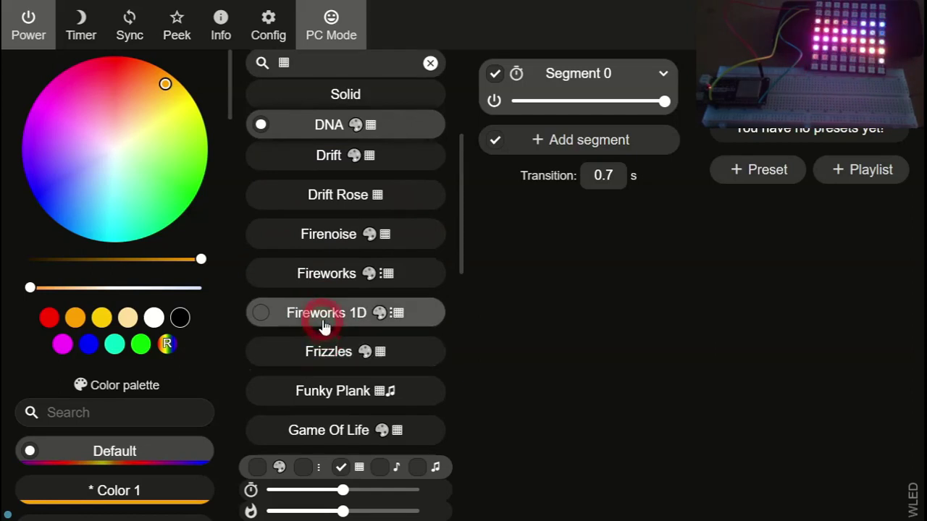
- Preview Fireworks and Game Of Life, then switch back to Scrolling Text
click(334, 270)
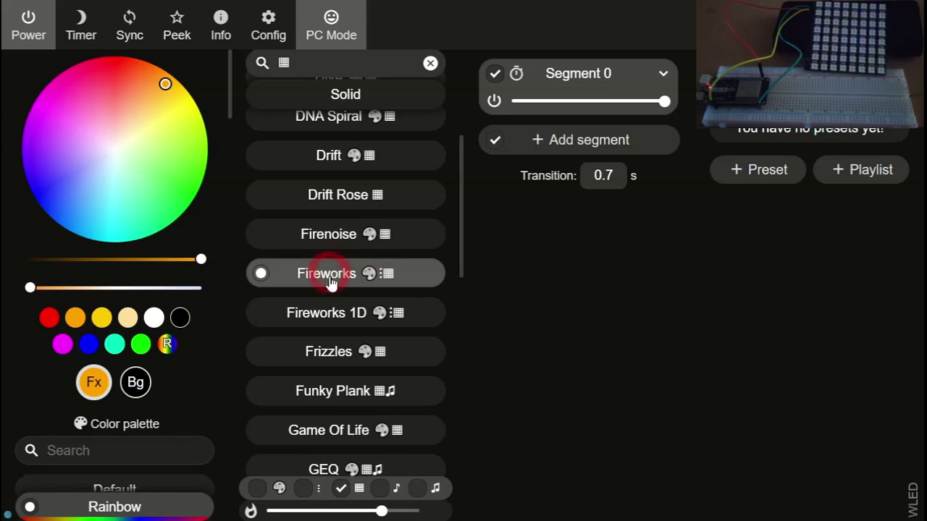
click(330, 430)
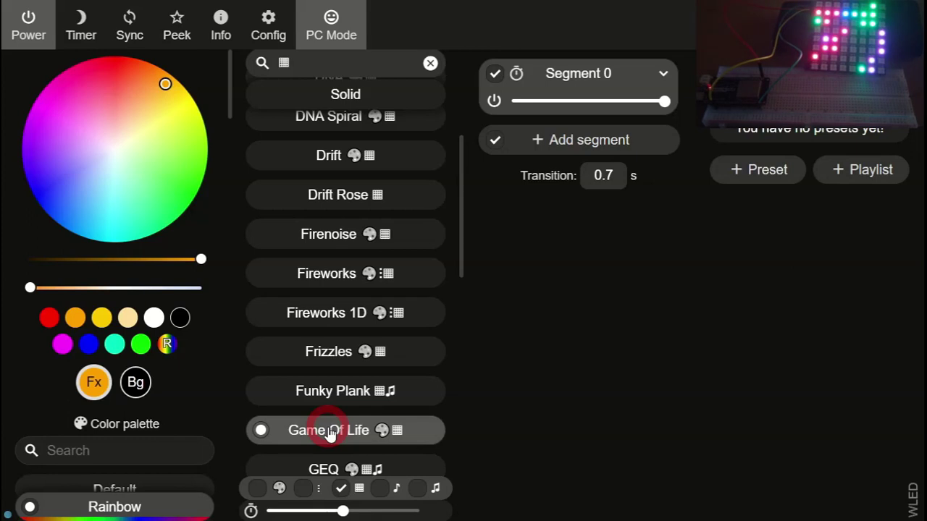
scroll(330, 432, down, 6)
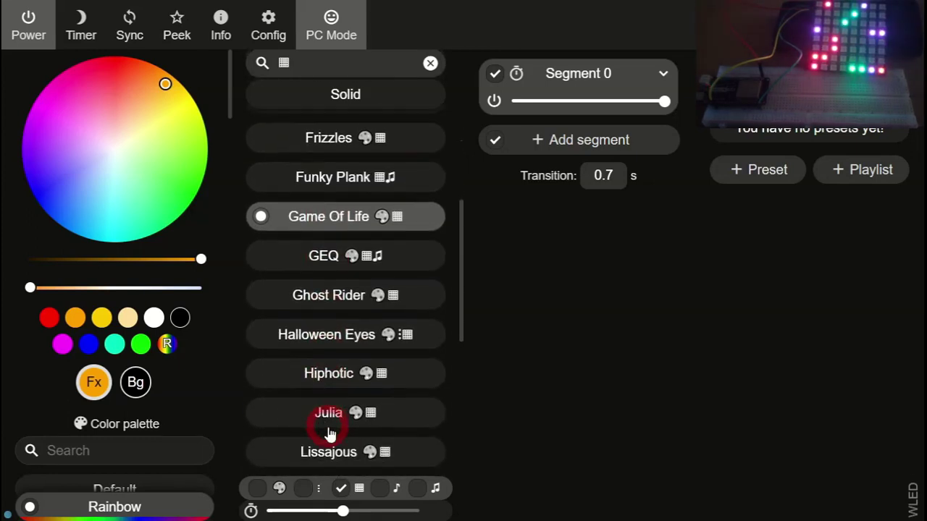
scroll(329, 432, down, 5)
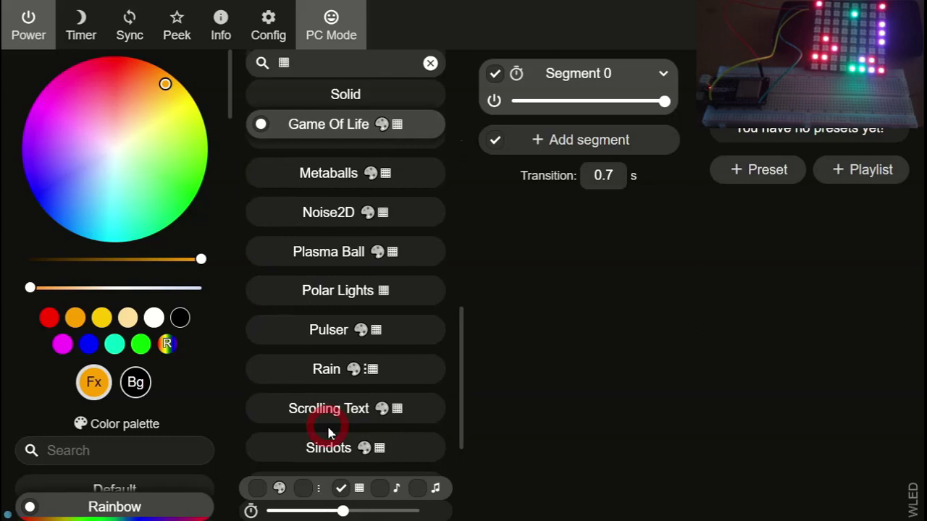
click(339, 344)
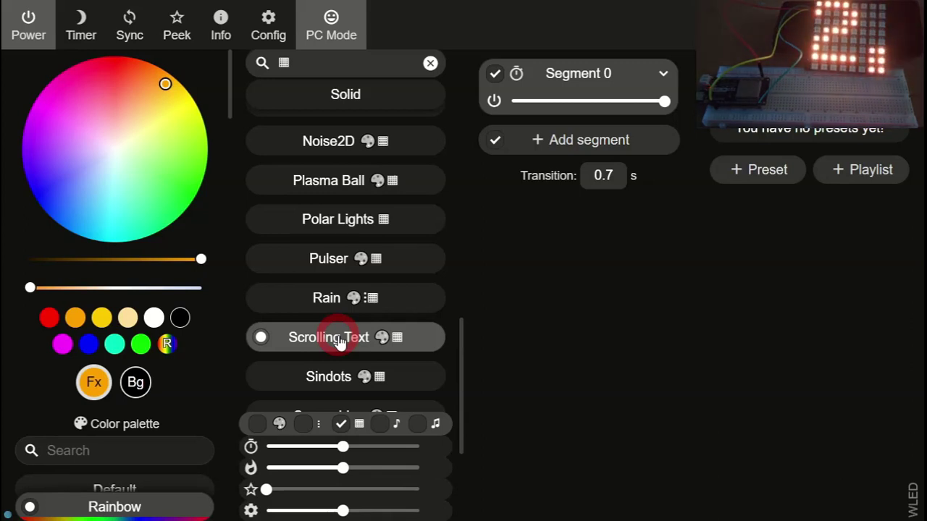
- Lower the Scrolling Text Font size slider from 128 to 71
scroll(339, 343, down, 2)
scroll(337, 329, up, 1)
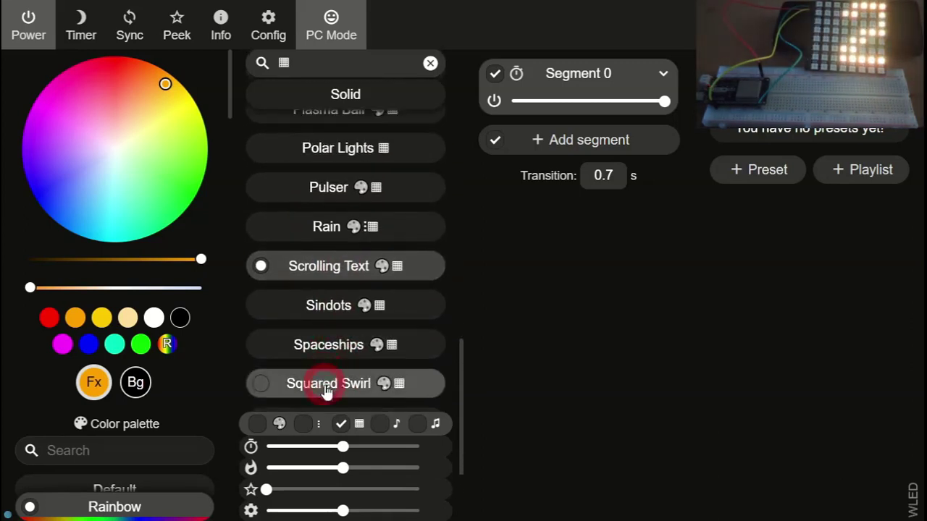
mouse_move(311, 443)
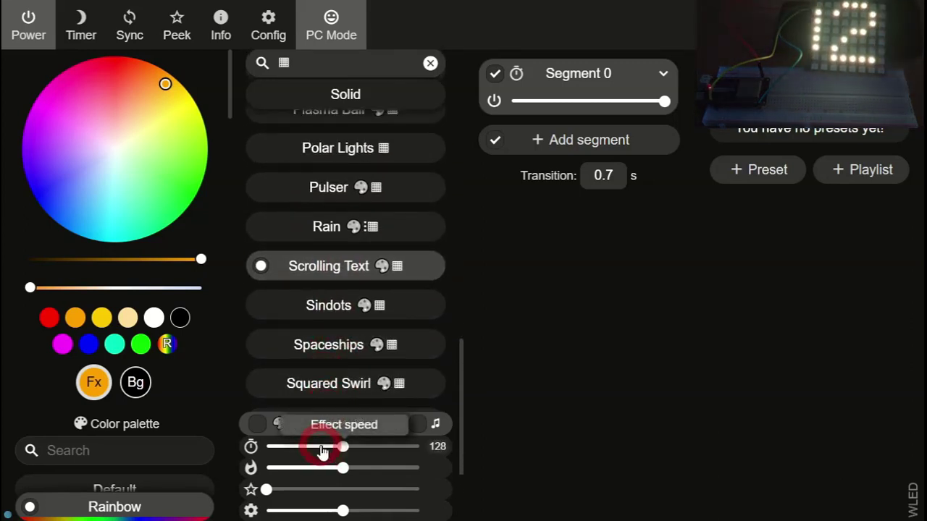
mouse_move(321, 467)
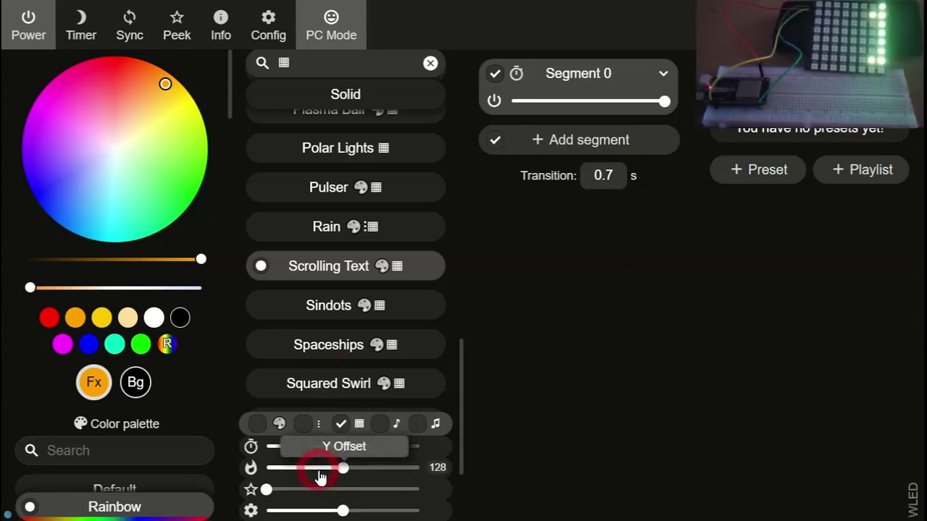
mouse_move(316, 490)
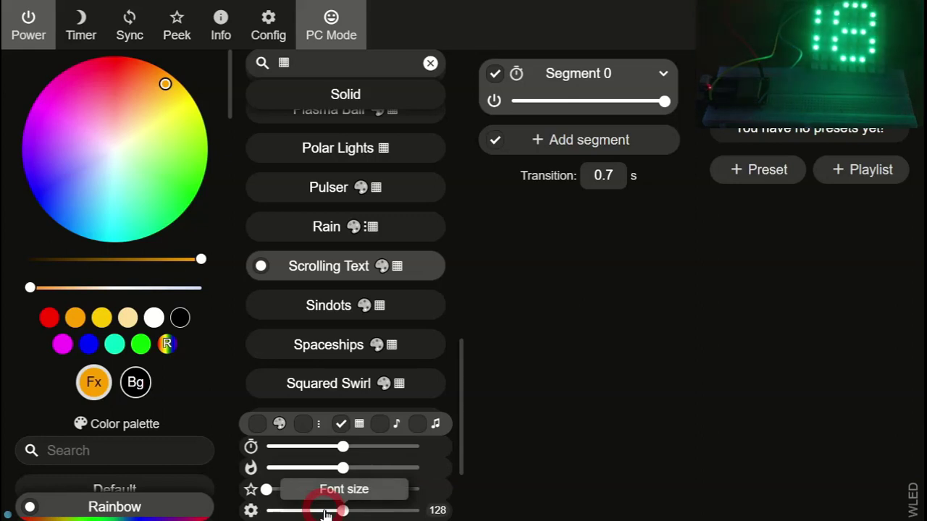
click(338, 511)
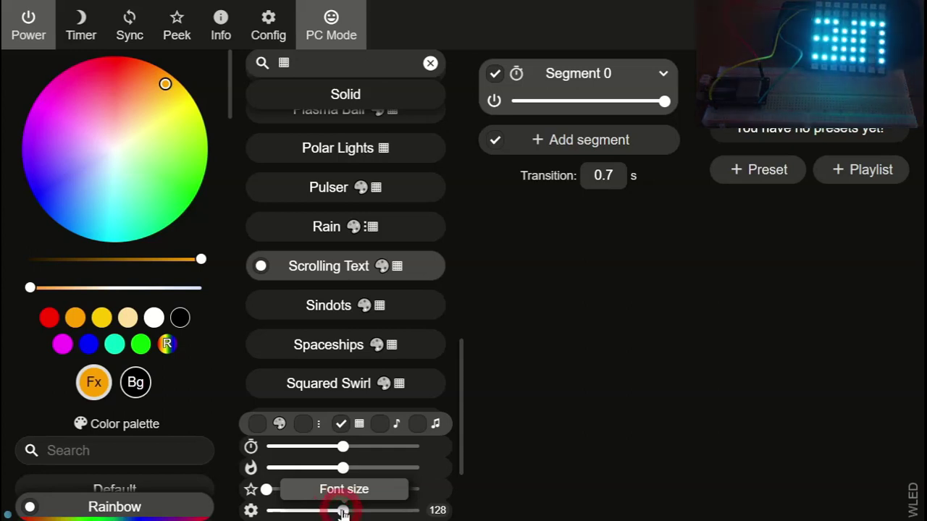
drag(343, 512, 297, 511)
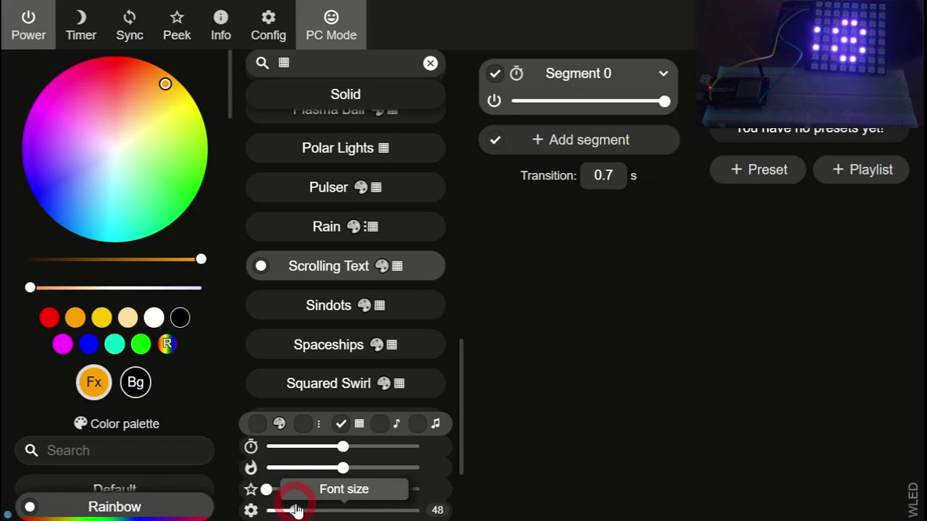
- Try effect speeds of 128 and 48, then settle the Scrolling Text speed at 108
click(340, 467)
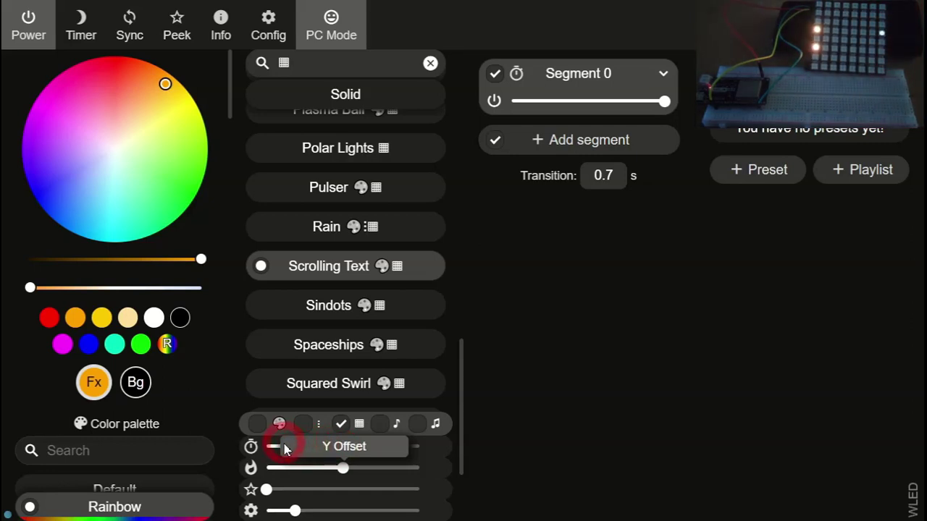
drag(283, 445, 318, 450)
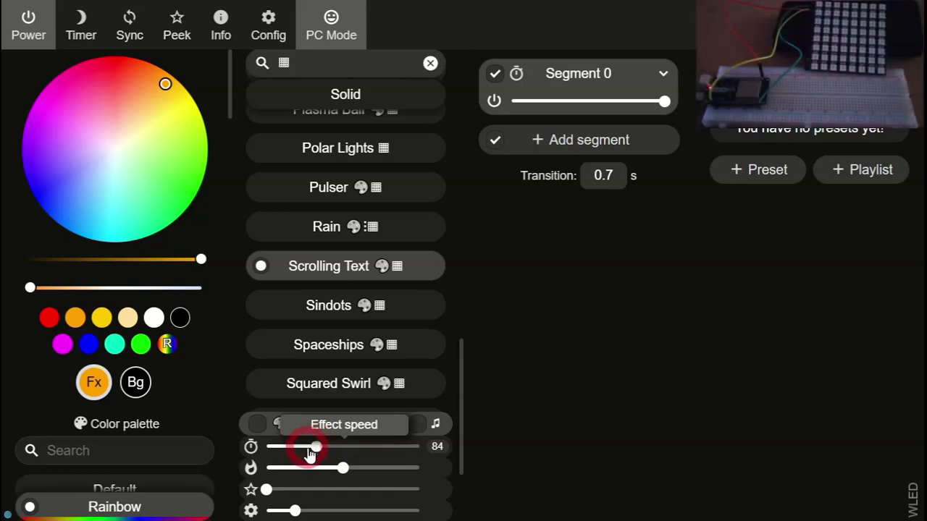
drag(309, 448, 297, 451)
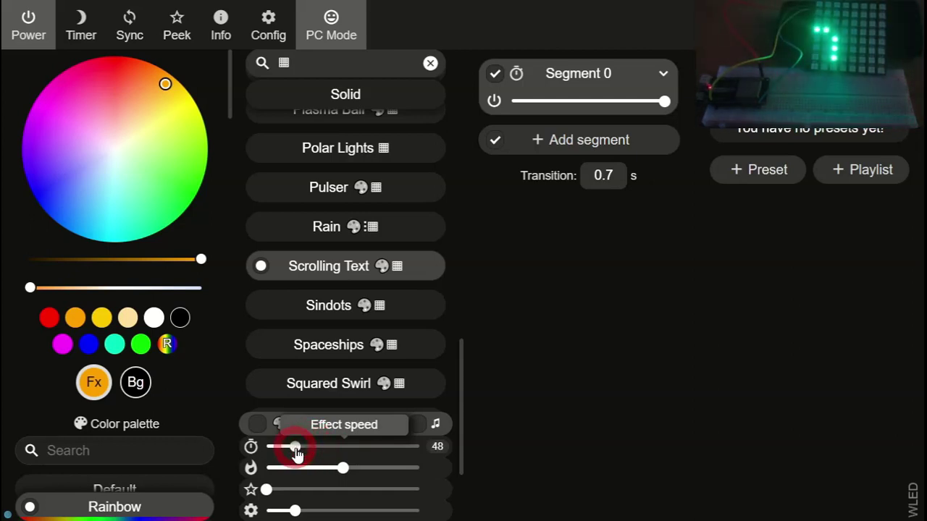
drag(297, 449, 335, 465)
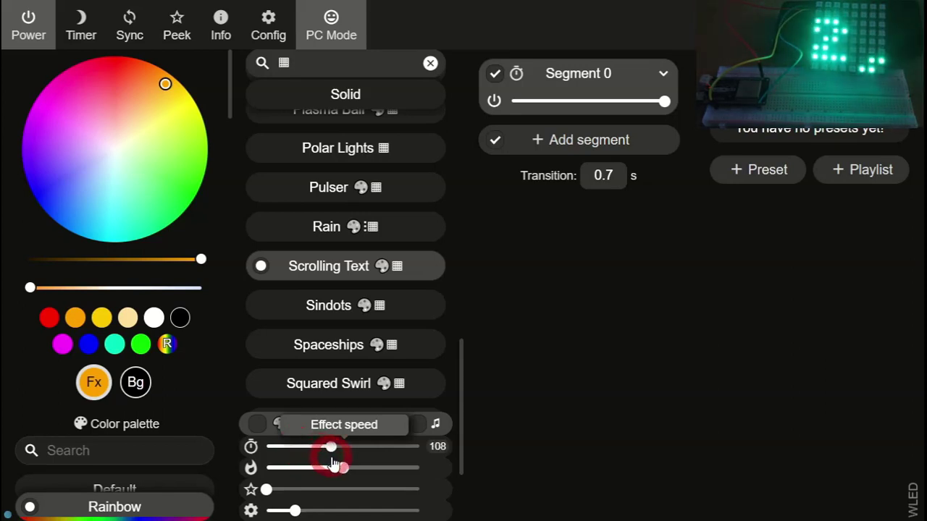